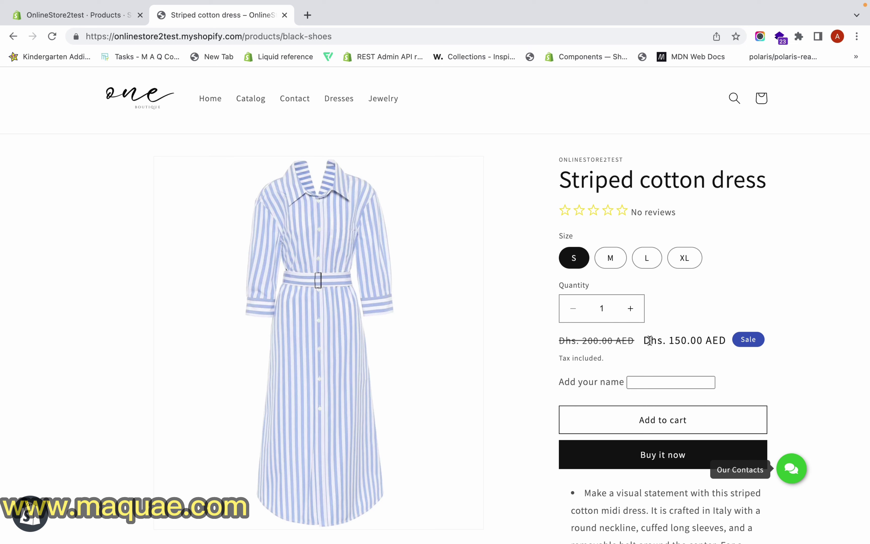
Highlight the Striped cotton dress's Dhs. 150.00 sale price, then return to the full product catalog.
left_click_drag(644, 341, 720, 344)
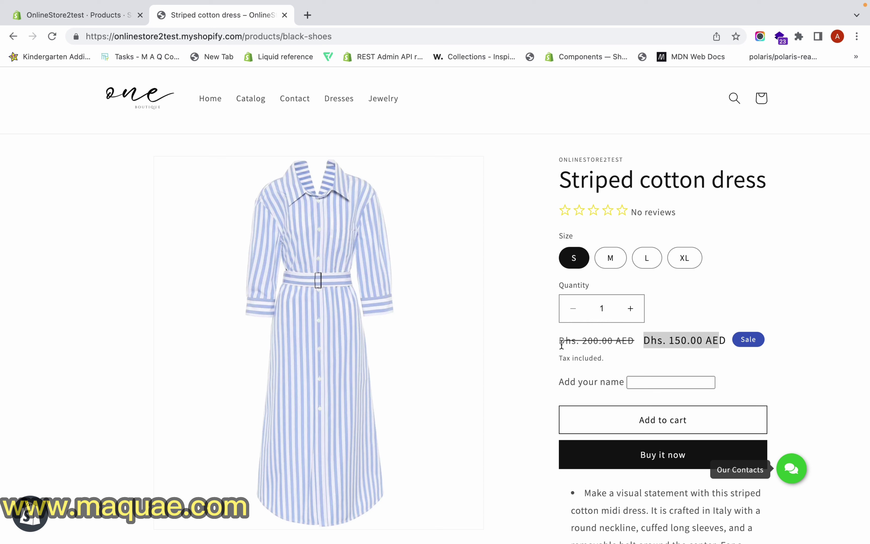
left_click(641, 345)
left_click_drag(641, 345, 706, 344)
left_click(14, 36)
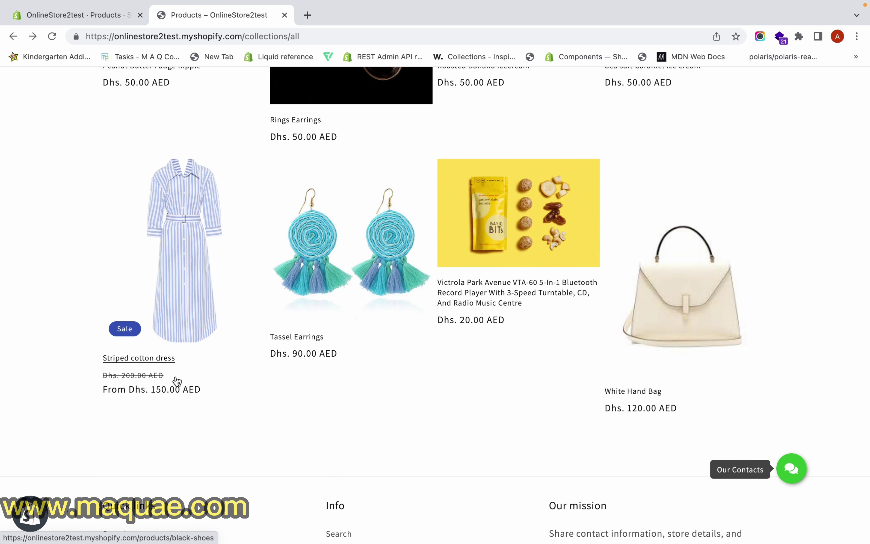
Switch to the Midi Dress admin page and open the S size variant for editing.
key("ctrl+shift+Tab")
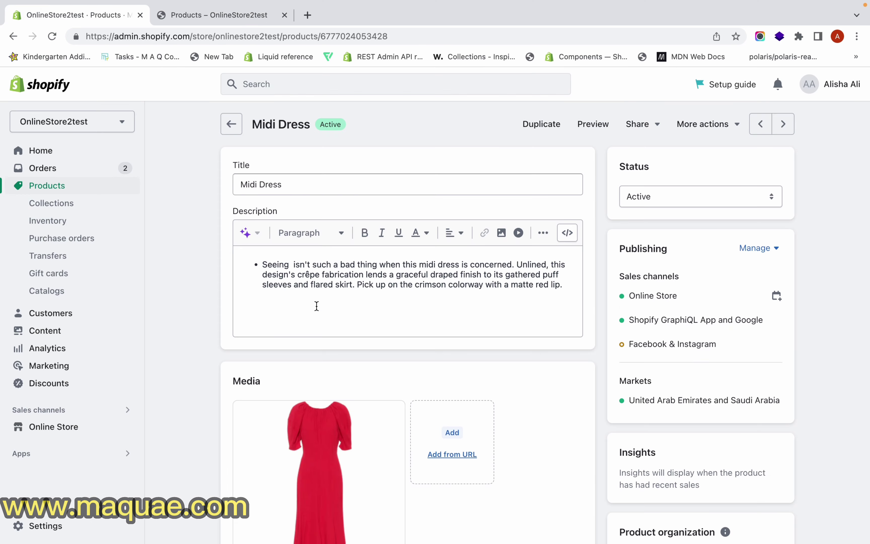
scroll(316, 305, "down", 8)
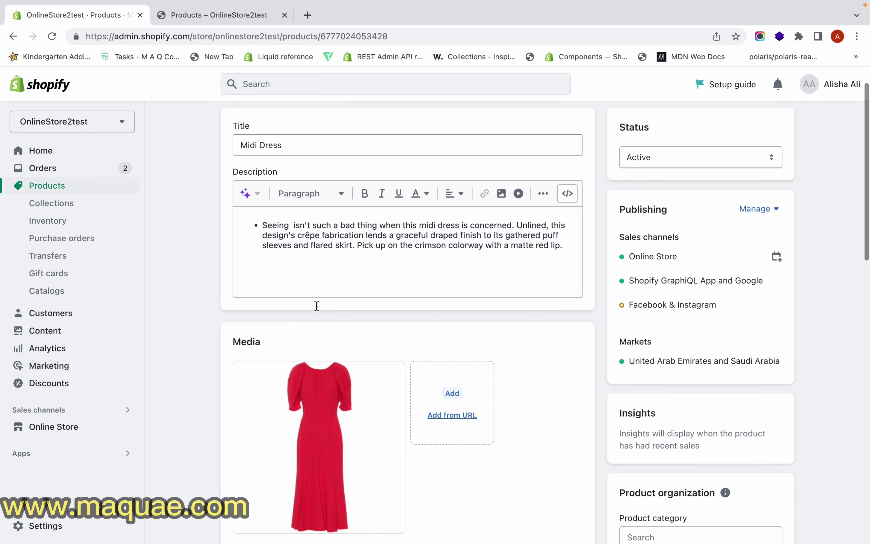
scroll(317, 310, "down", 6)
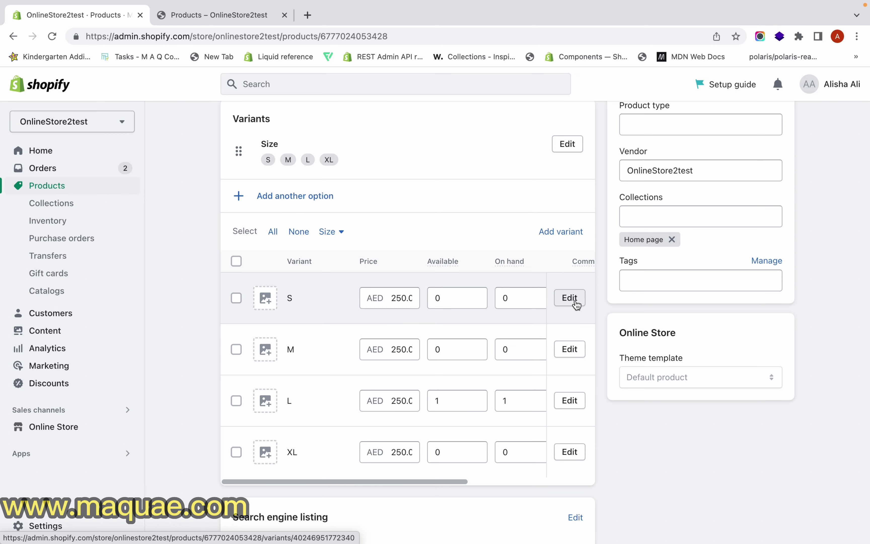
left_click(576, 305)
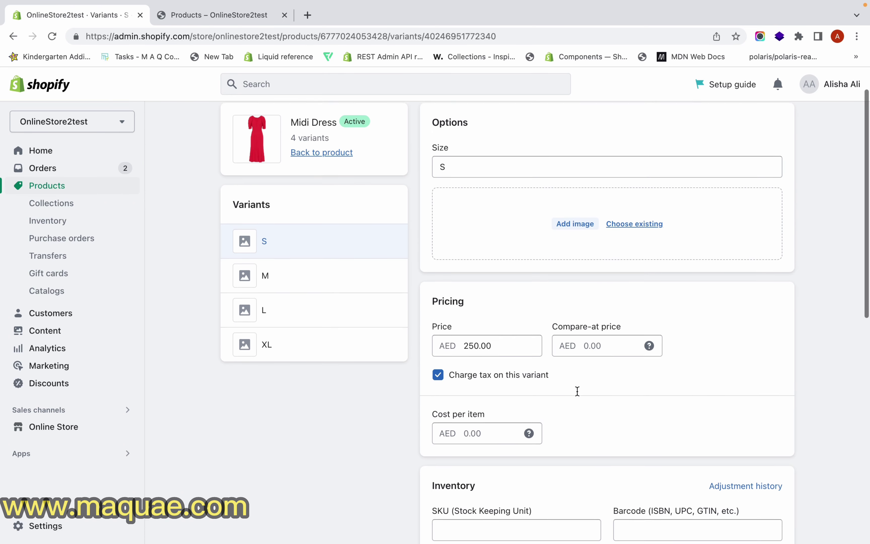
Change the S variant's price from 250.00 to 200.00.
scroll(578, 391, "down", 1)
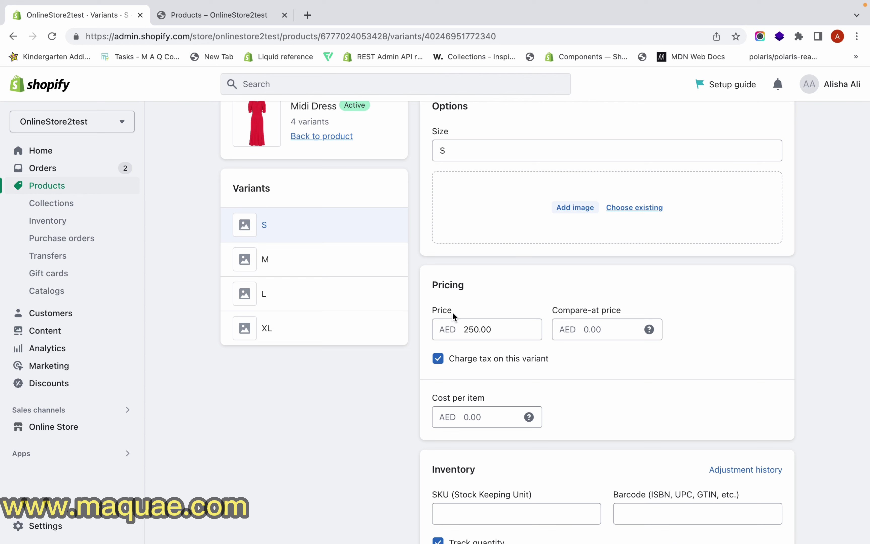
left_click_drag(453, 315, 428, 312)
left_click_drag(543, 316, 633, 316)
left_click(633, 316)
left_click(511, 324)
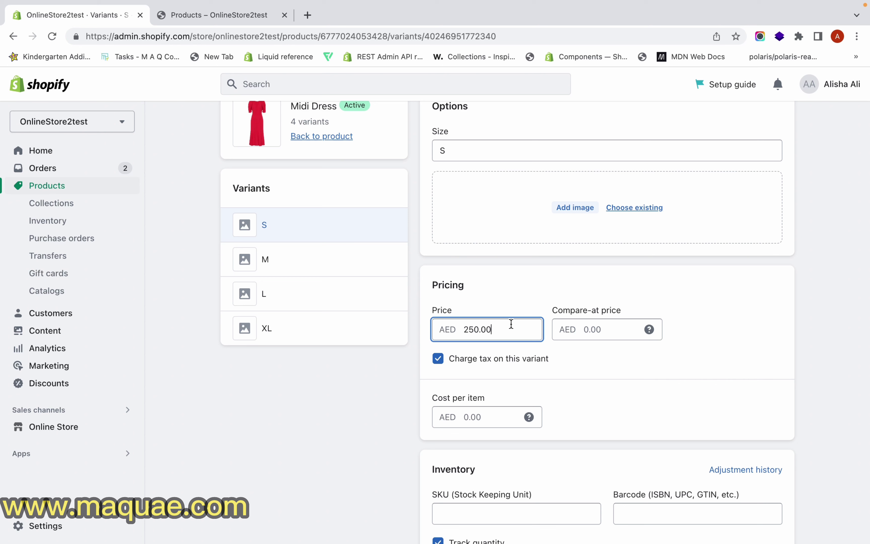
double_click(511, 324)
left_click(513, 330)
key("BackSpace")
key("BackSpace")
key("BackSpace")
key("BackSpace")
key("BackSpace")
type("00")
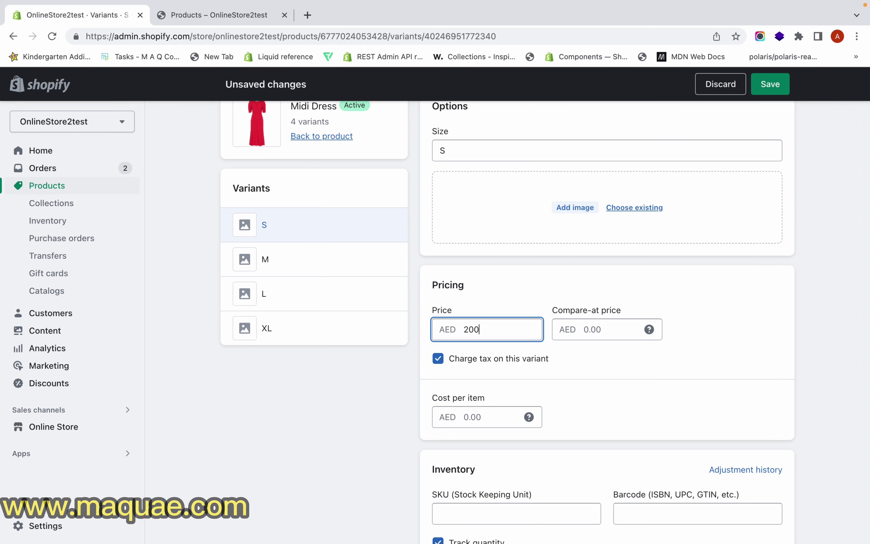
left_click(500, 301)
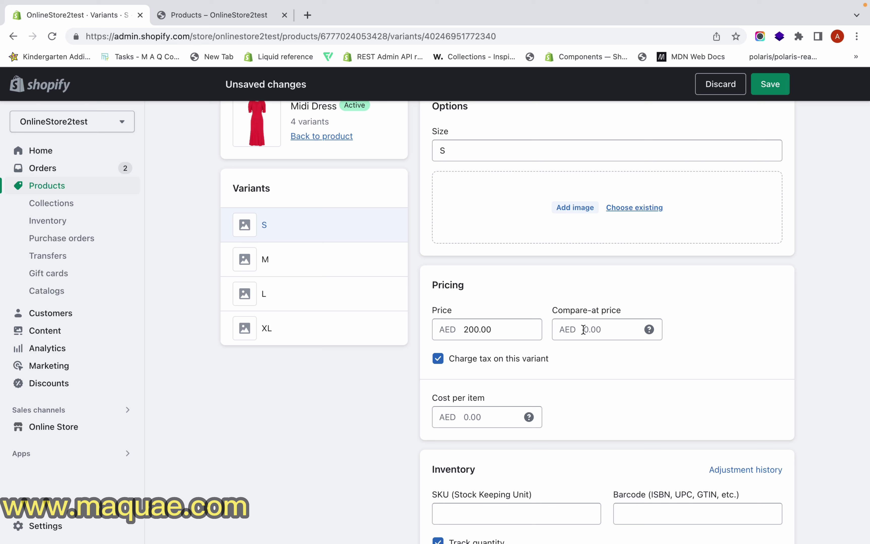
Enter a 250.00 compare-at price and save the S variant.
left_click(580, 322)
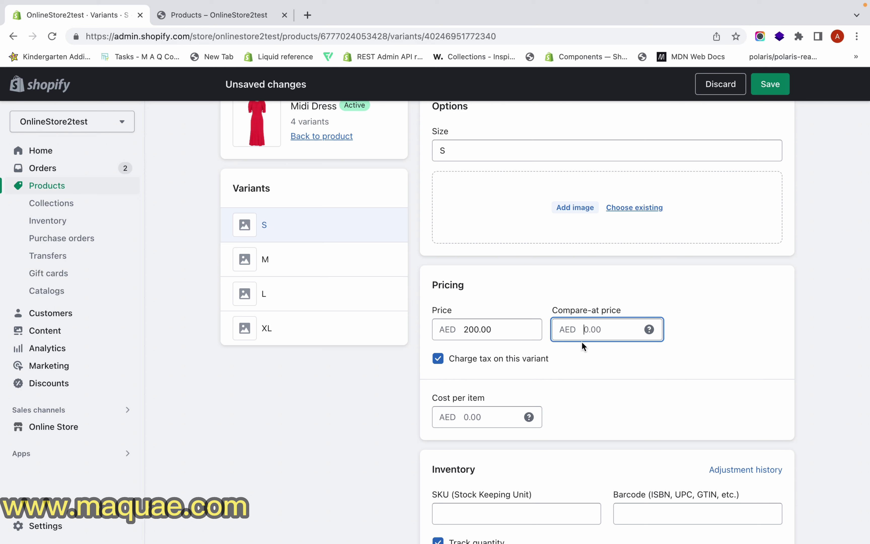
type("250")
left_click(606, 363)
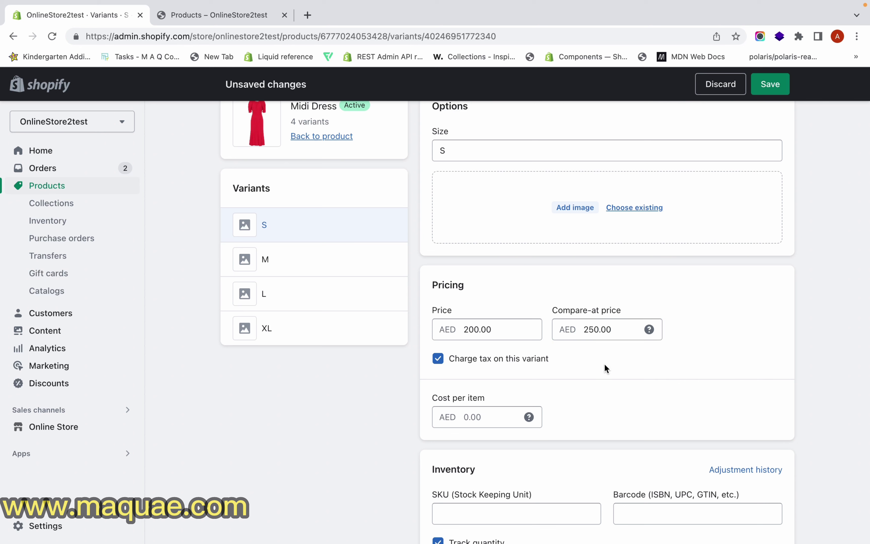
left_click(598, 329)
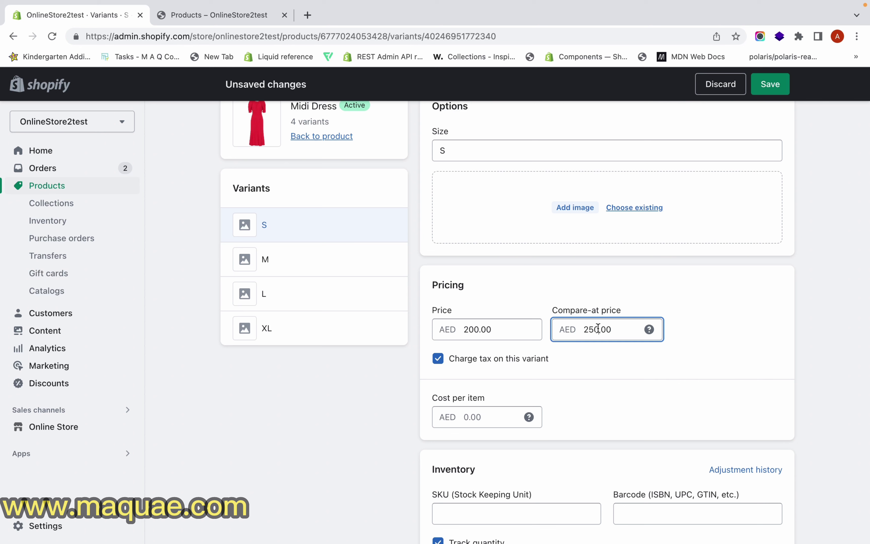
left_click(495, 328)
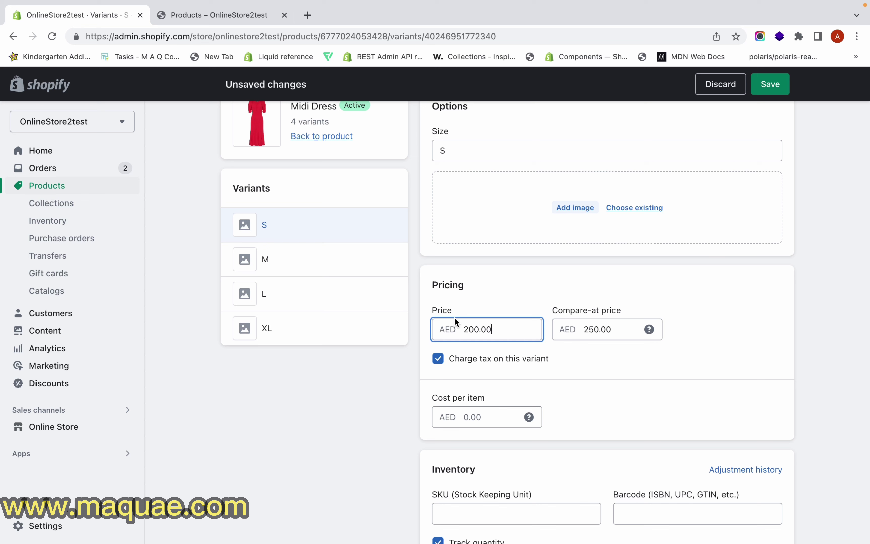
left_click(775, 88)
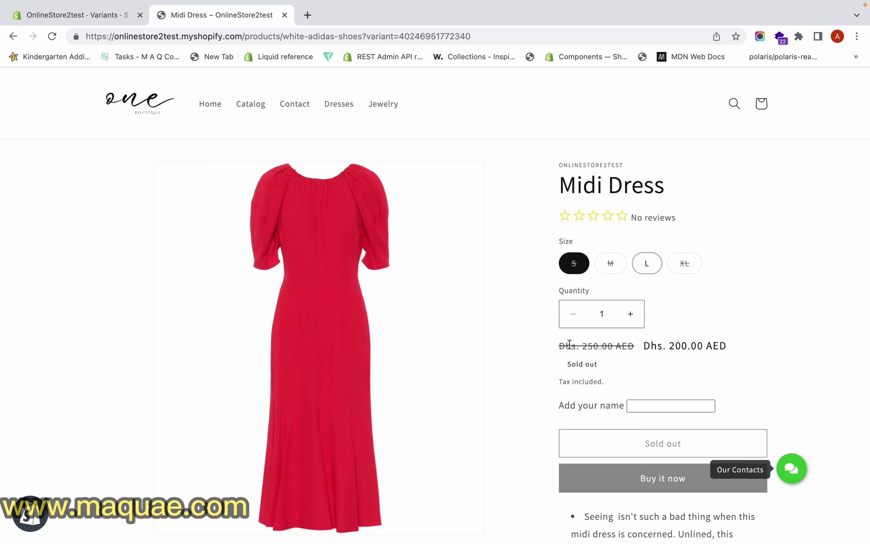
Highlight the S size's struck-through 250.00 price, then compare the M size still at 250.00.
left_click_drag(560, 346, 701, 347)
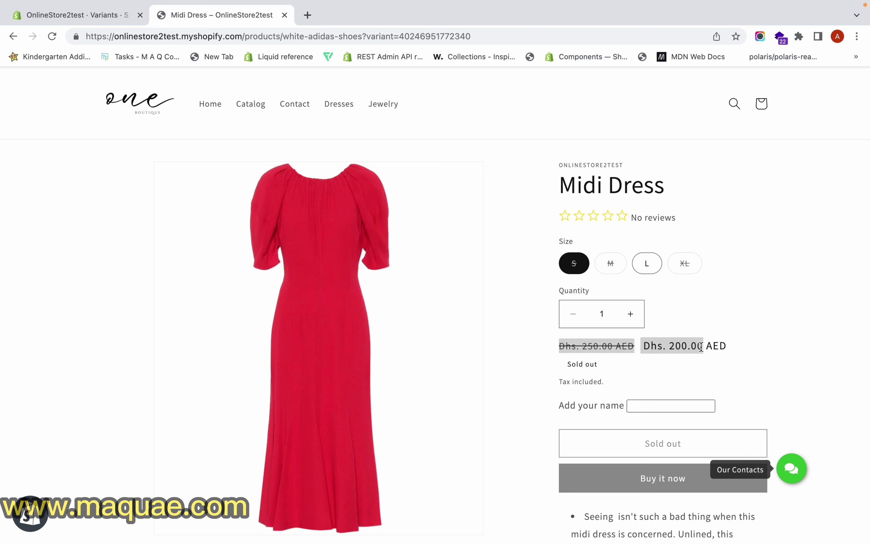
left_click(701, 348)
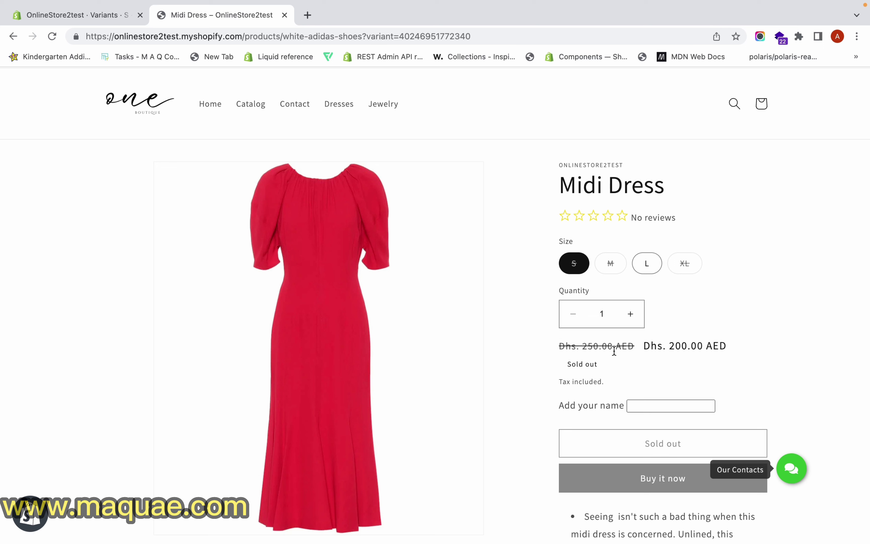
left_click(608, 268)
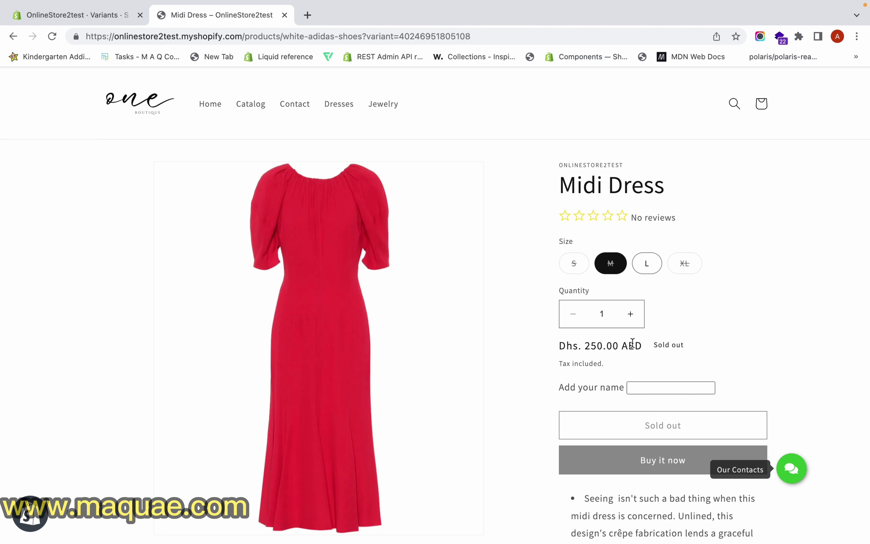
left_click_drag(617, 345, 548, 345)
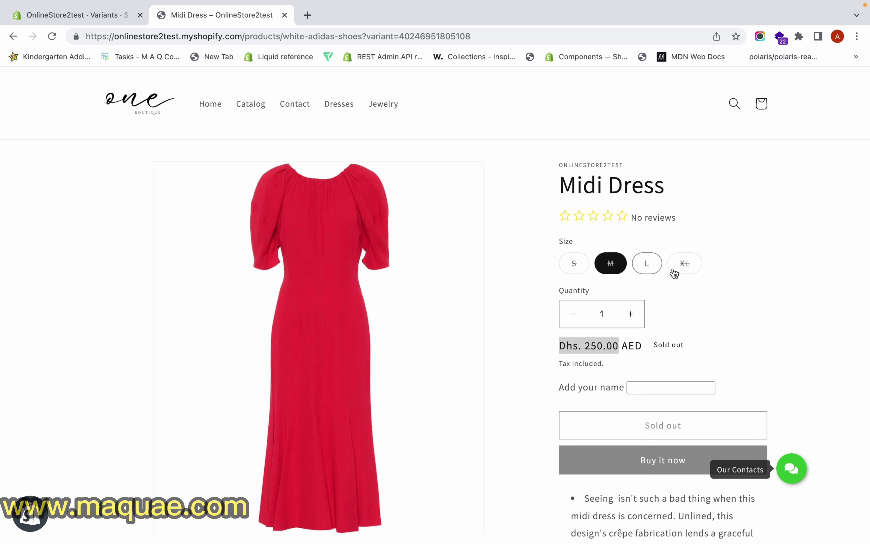
Check the L and XL prices, reselect S, and return to the admin variant page.
left_click(646, 262)
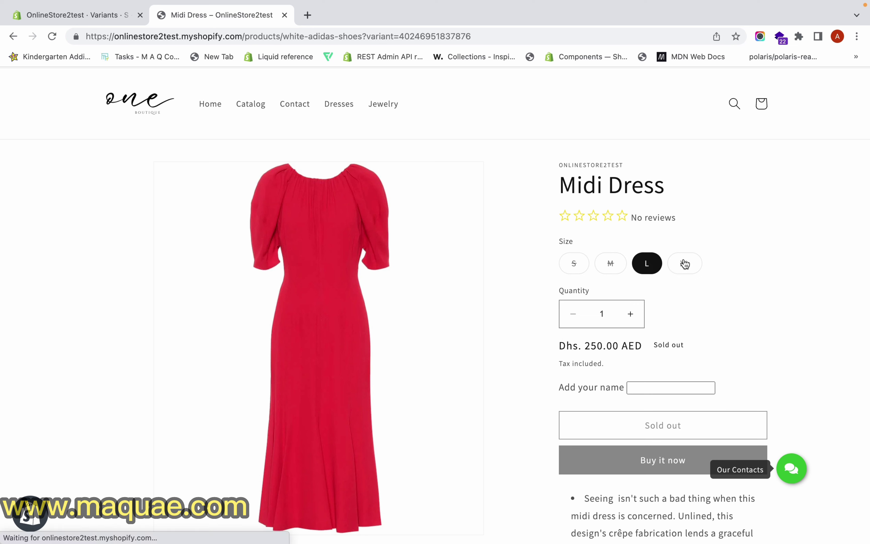
left_click(684, 261)
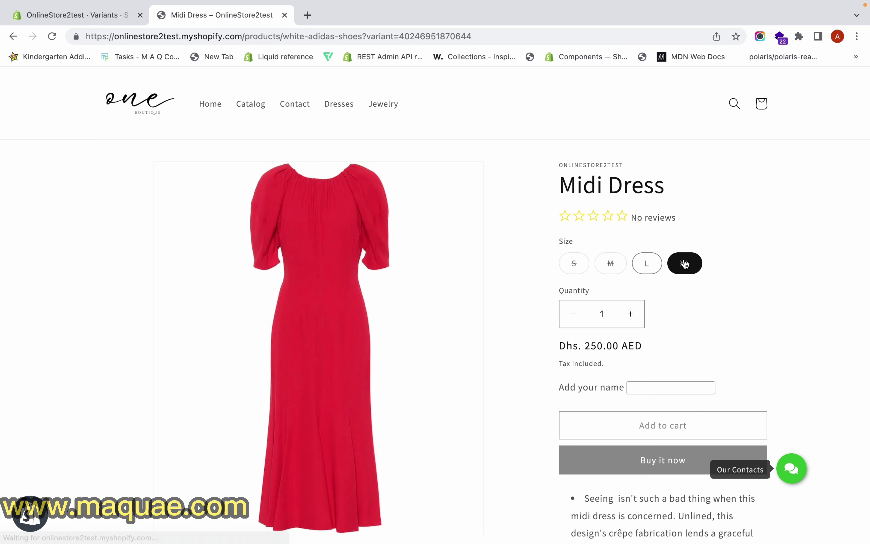
left_click(572, 264)
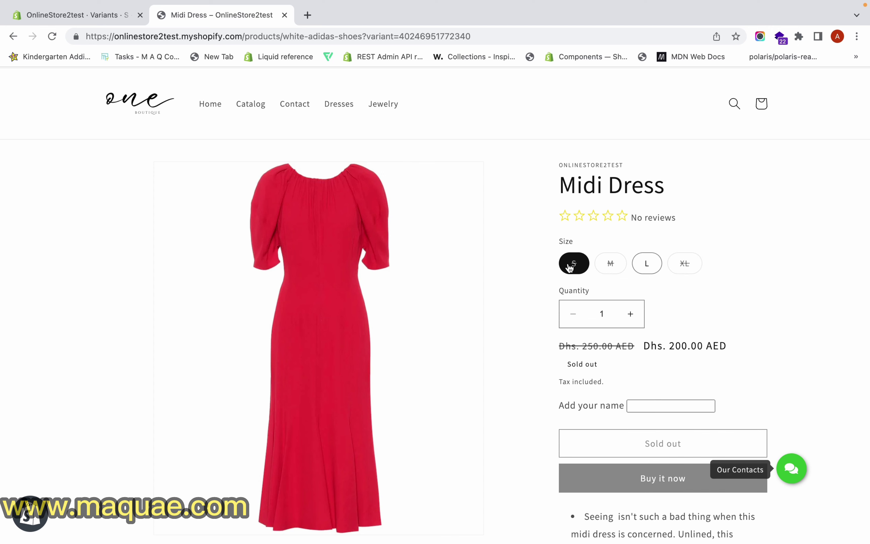
left_click(117, 16)
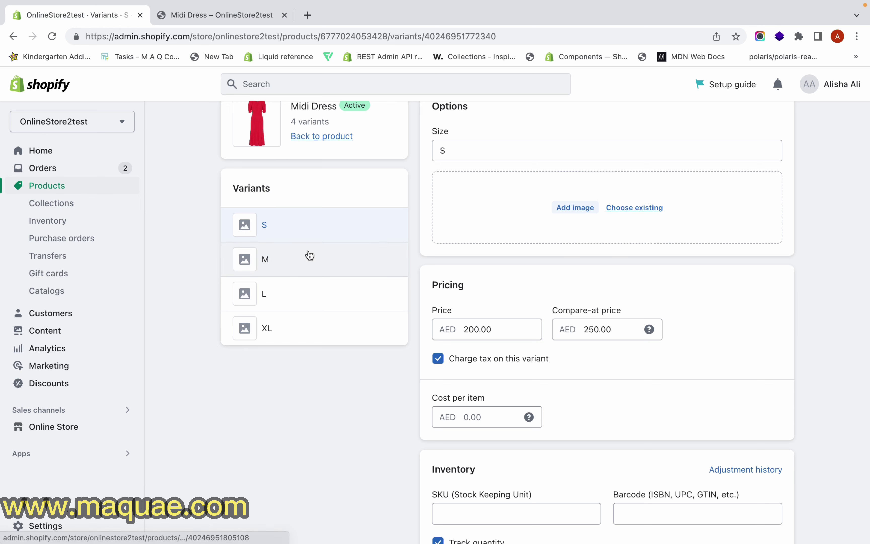
Inspect the M variant's 250.00 price and empty compare-at field, then return to the storefront.
left_click(308, 256)
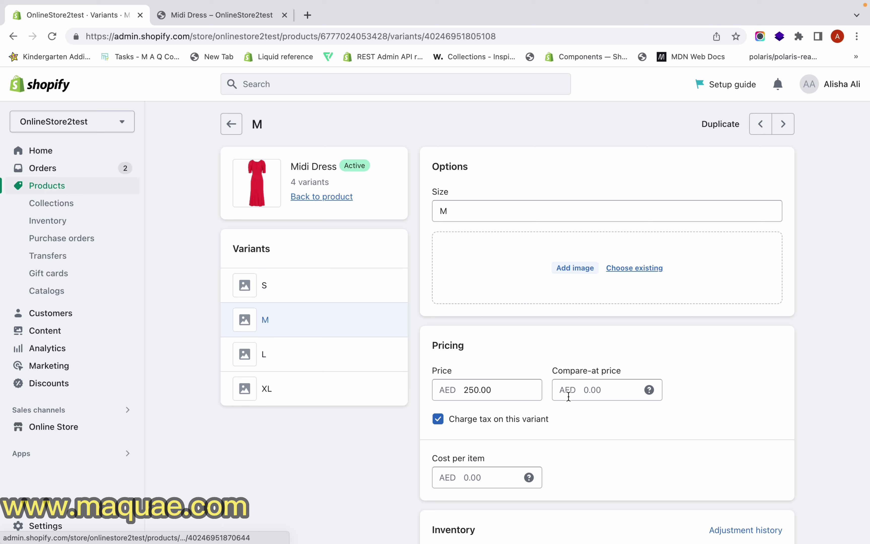
left_click(589, 391)
double_click(491, 389)
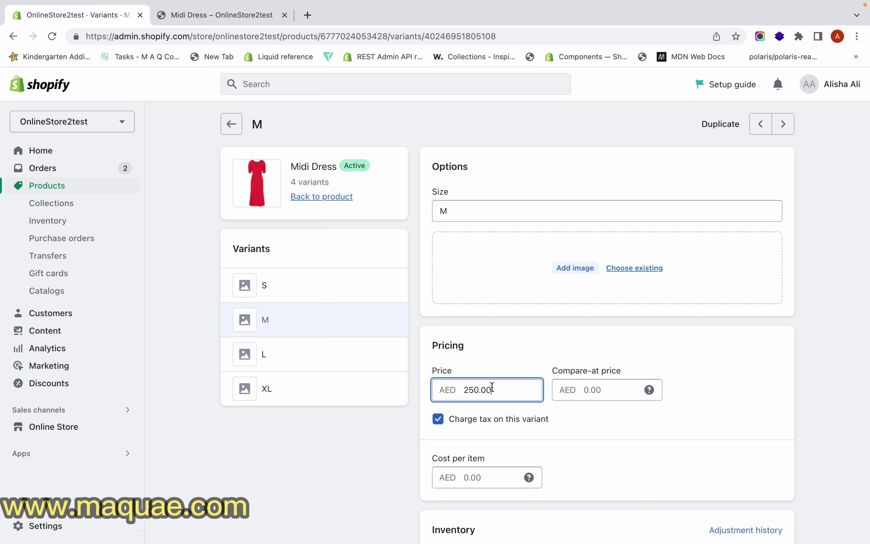
left_click(588, 398)
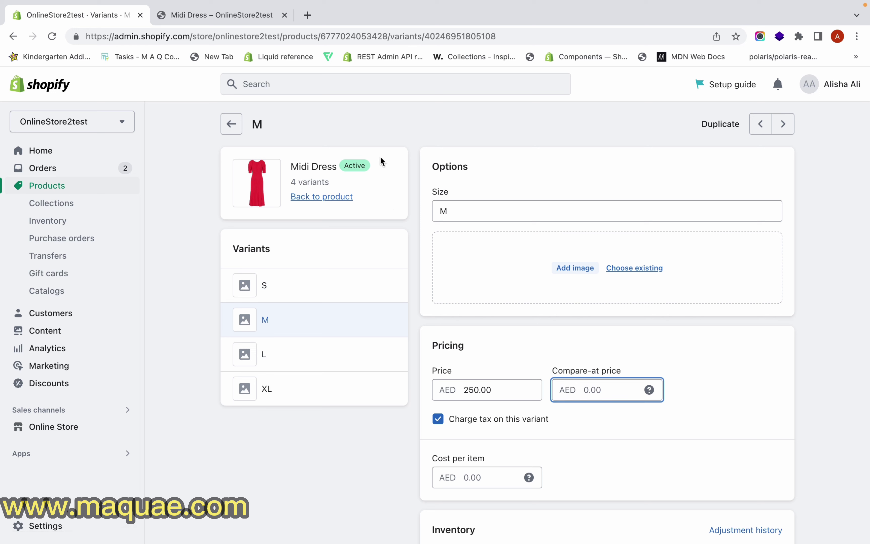
left_click(252, 16)
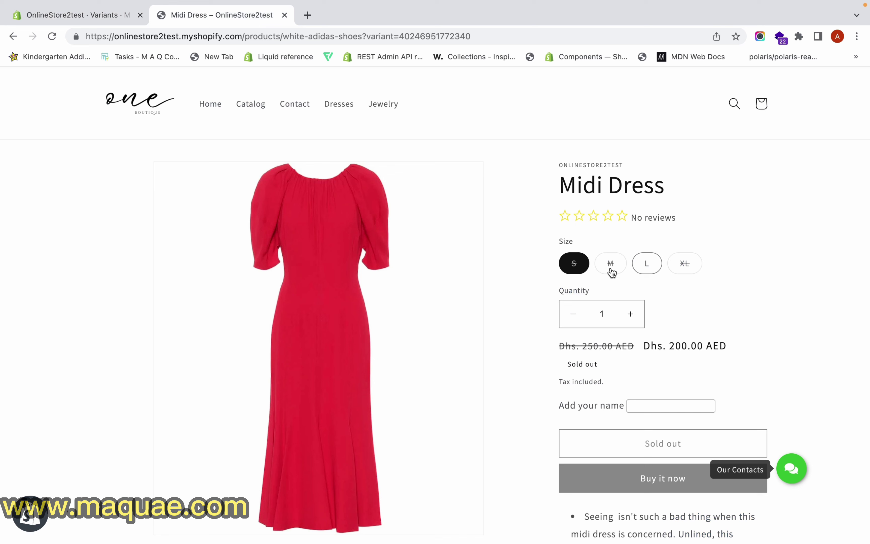
Compare storefront sizes M, L and XL, all still at Dhs. 250.00 without a sale price.
left_click(611, 264)
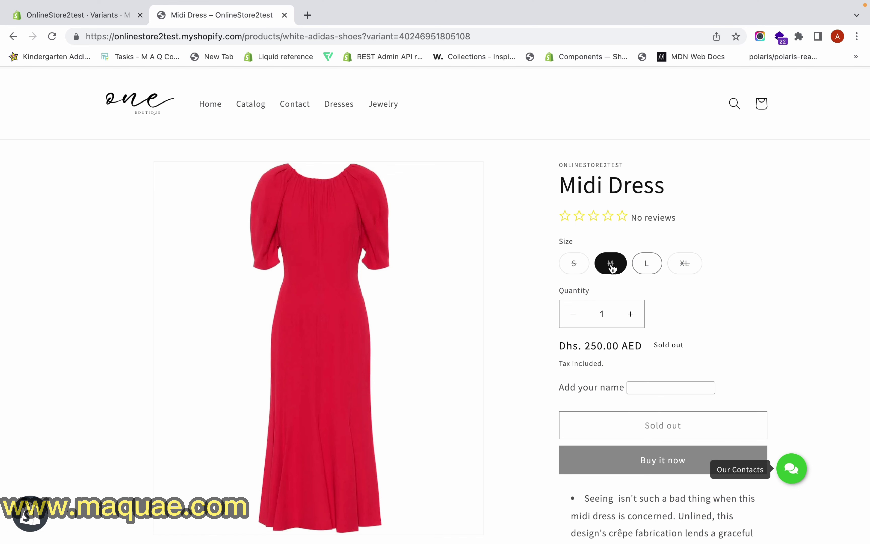
left_click(647, 265)
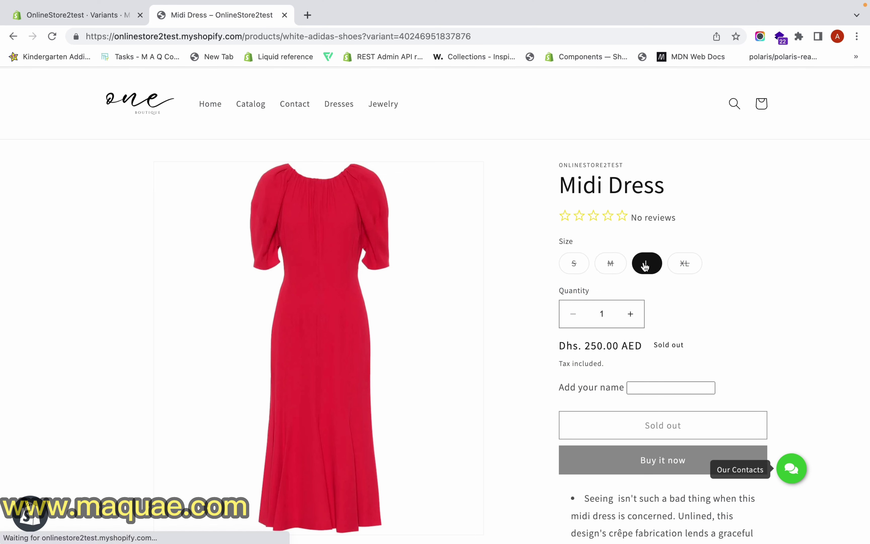
left_click(685, 266)
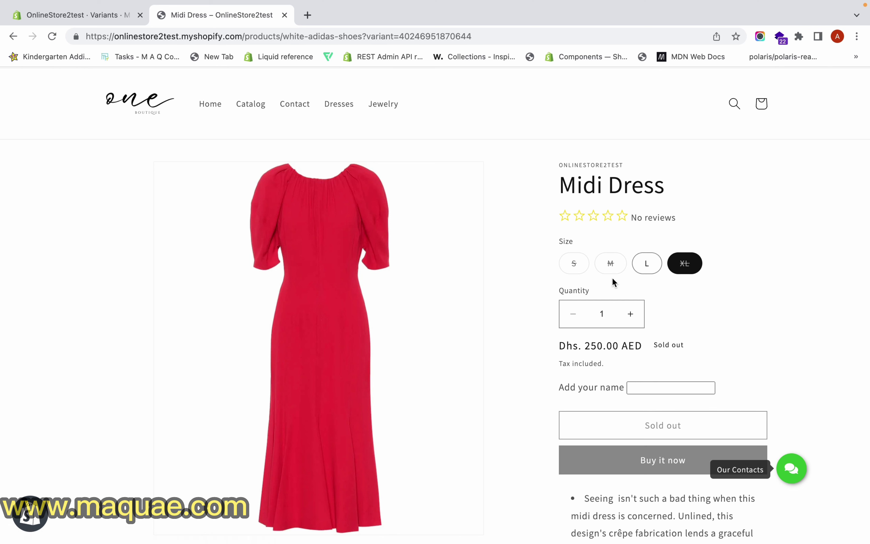
left_click(611, 264)
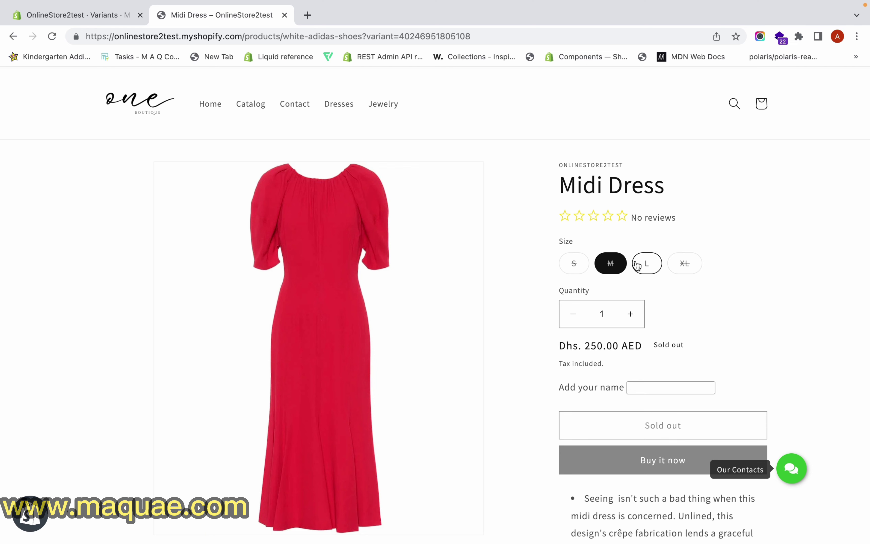
Set the M variant's price to 200 AED with 250 compare-at and save it.
left_click(121, 20)
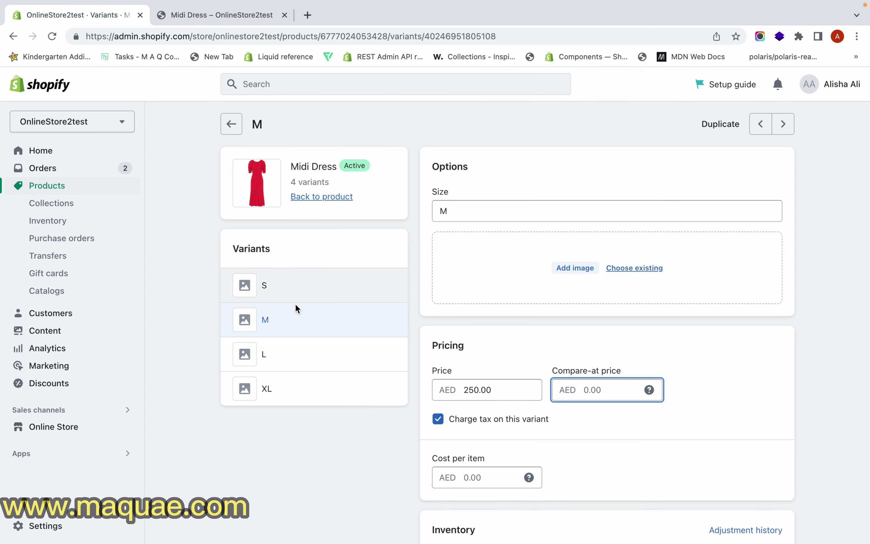
left_click(299, 321)
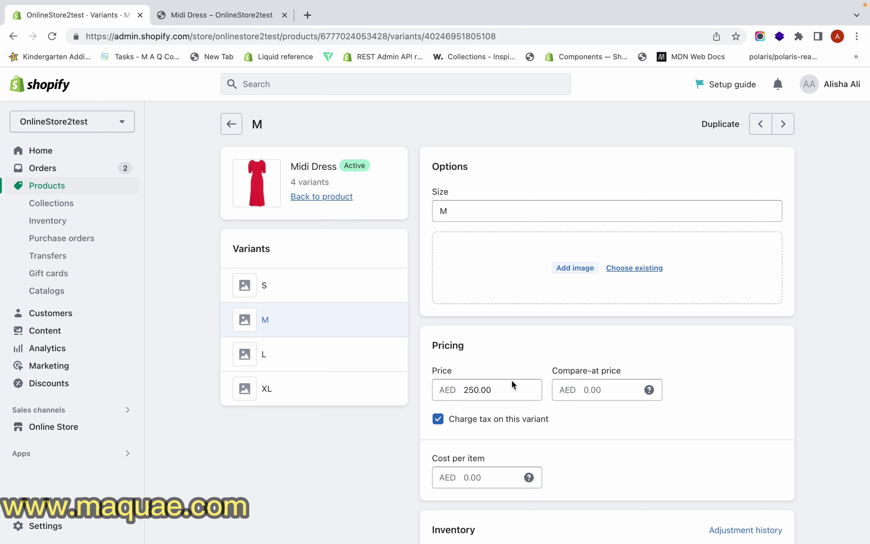
double_click(502, 393)
type("200")
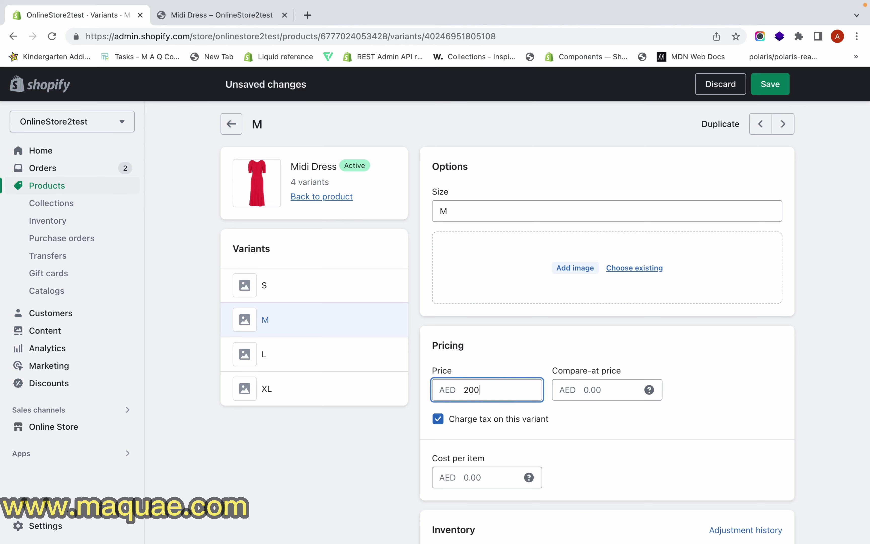
left_click(589, 390)
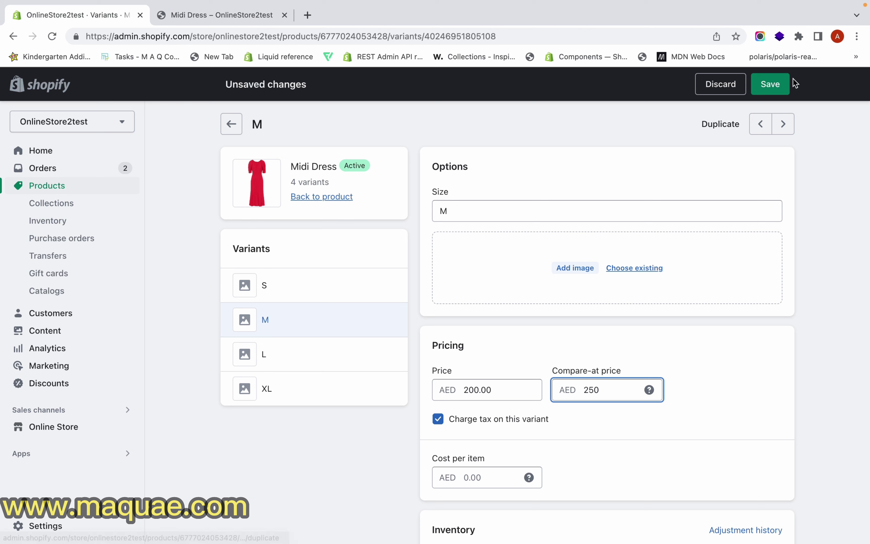
key("Return")
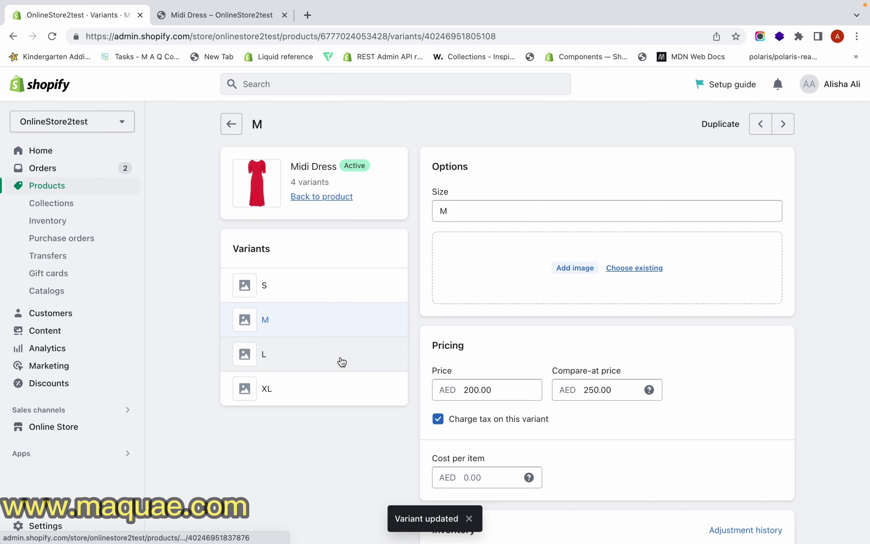
Set the L variant to 200 AED with a 250 compare-at price and save.
left_click(342, 362)
left_click(503, 397)
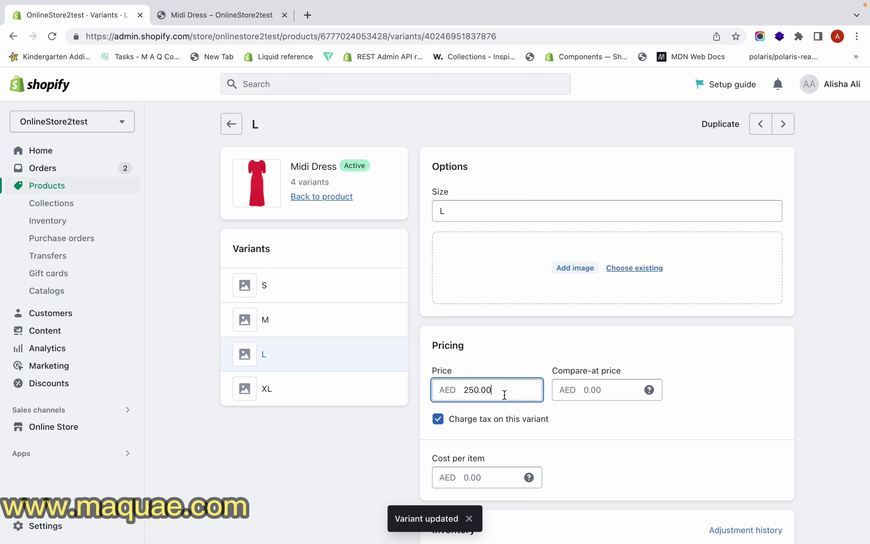
double_click(503, 398)
type("20")
left_click(598, 385)
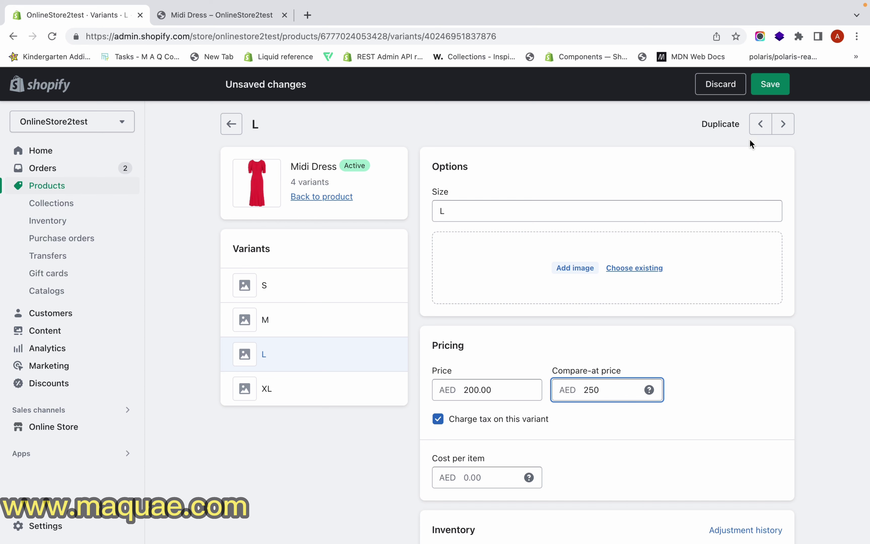
left_click(757, 88)
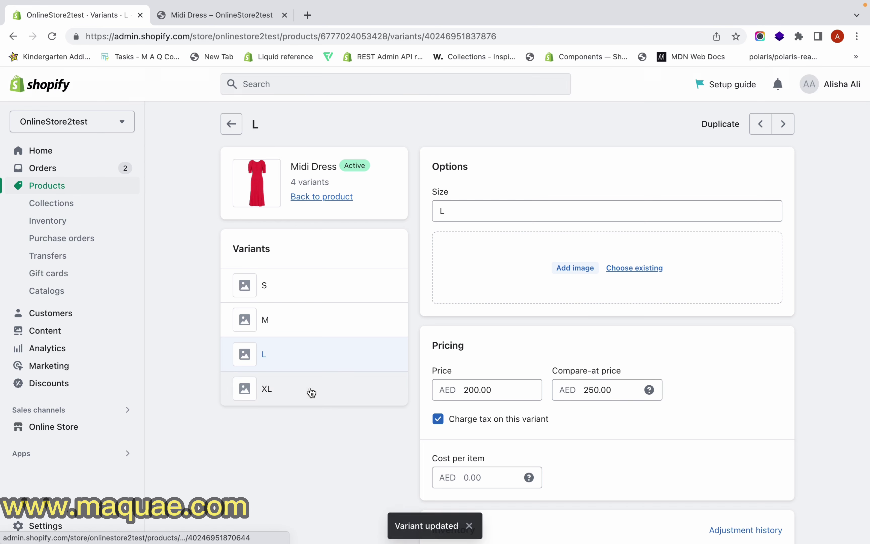
Give the XL variant a 200 price and 250 compare-at price, and save.
left_click(312, 392)
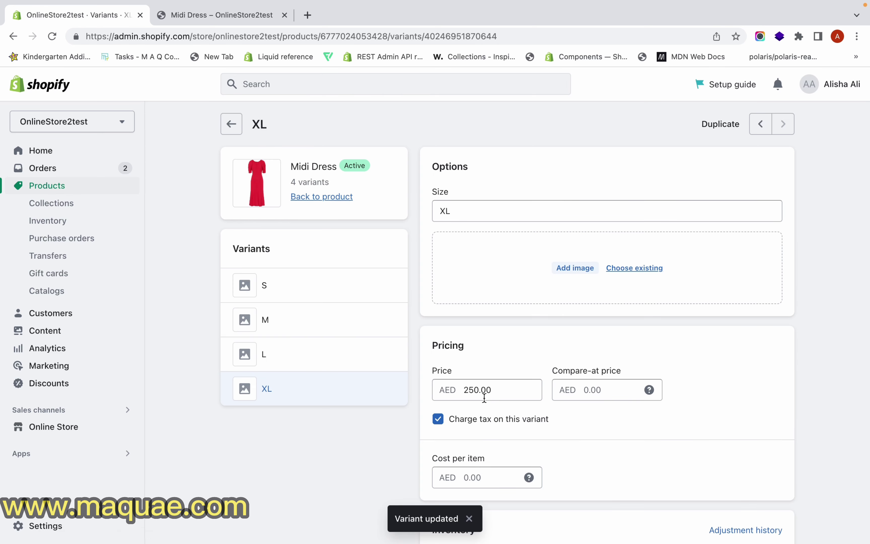
double_click(490, 392)
type("200")
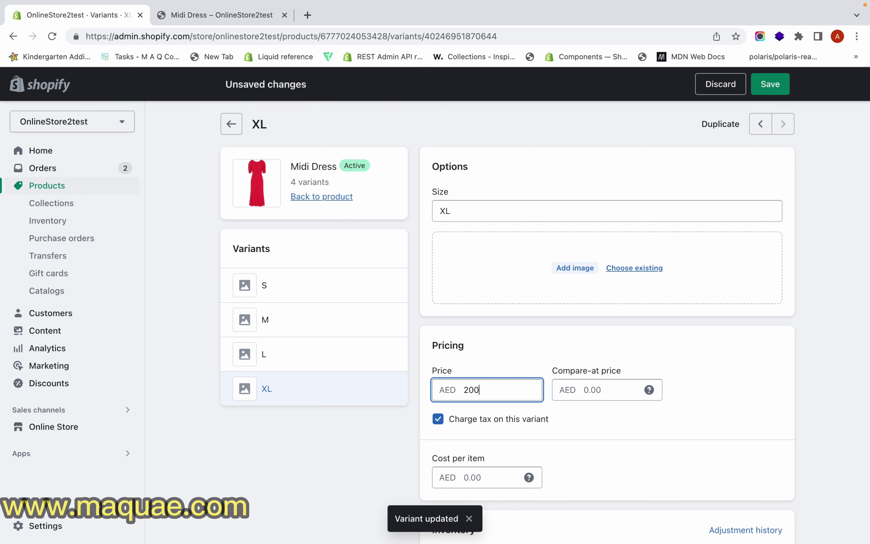
left_click(595, 388)
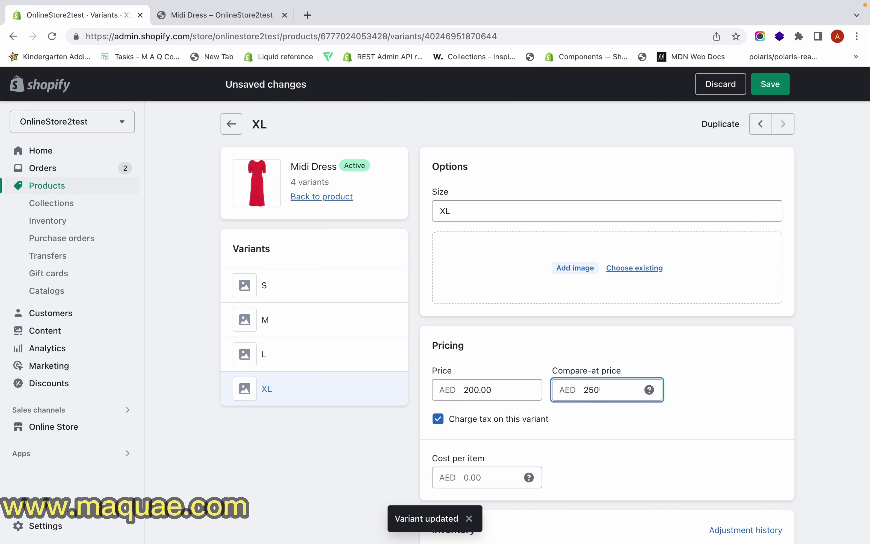
type("250")
left_click(770, 84)
Increase the XL variant's available stock by 1 and save.
scroll(665, 491, "down", 2)
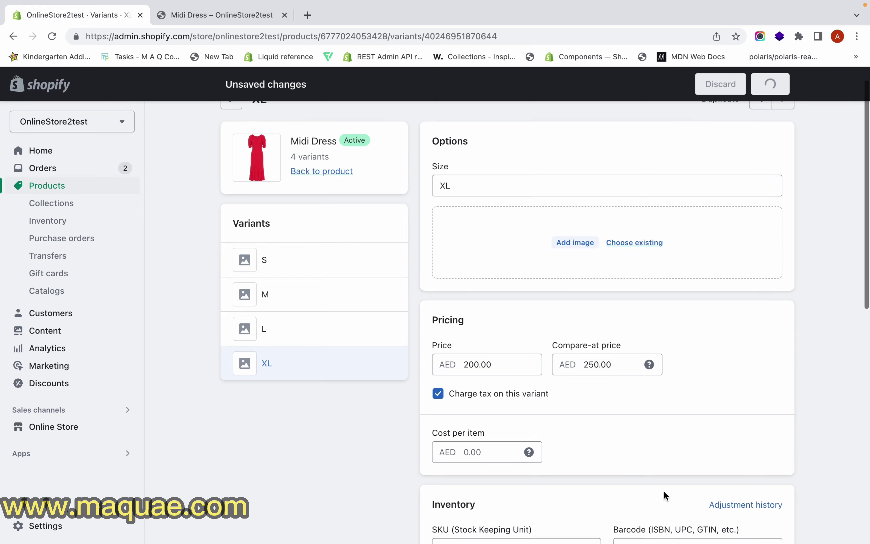
scroll(664, 491, "down", 7)
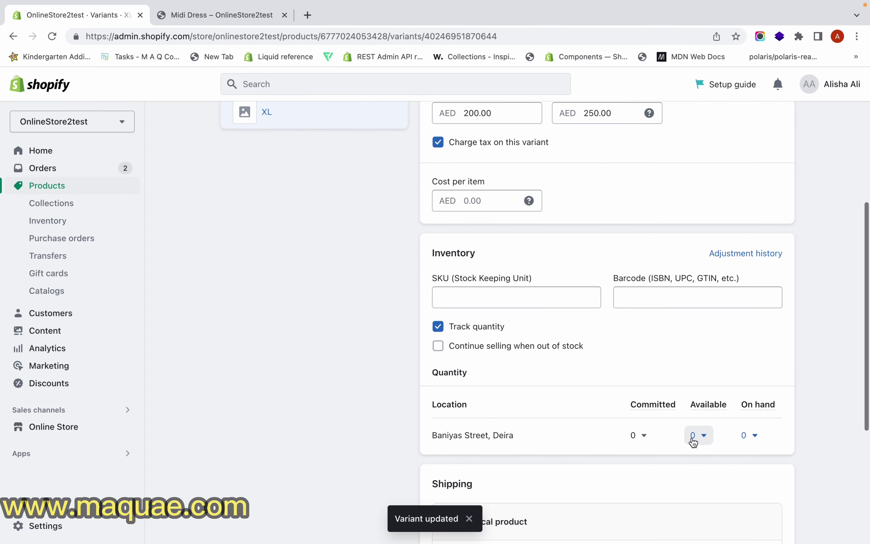
left_click(693, 440)
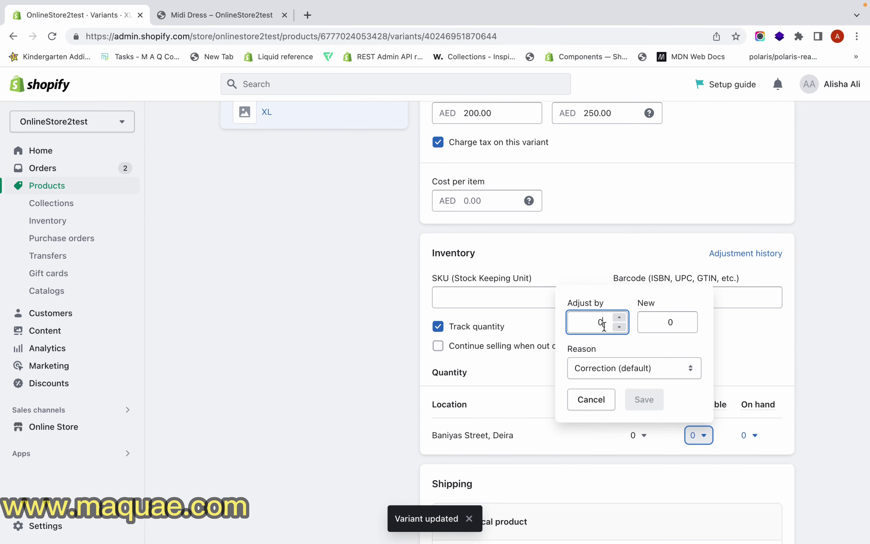
type("1")
left_click(651, 400)
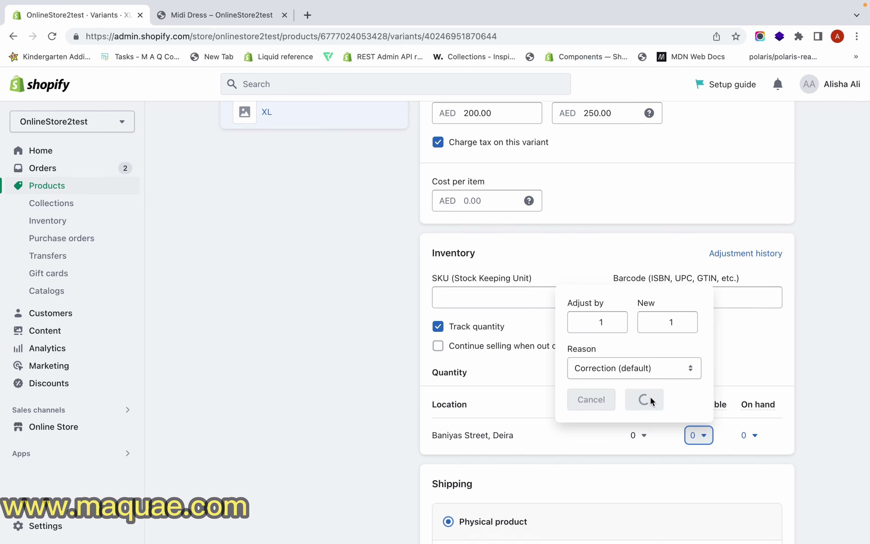
Check the L variant's stock, then increase the M variant's available stock by 1 and save.
scroll(386, 278, "up", 4)
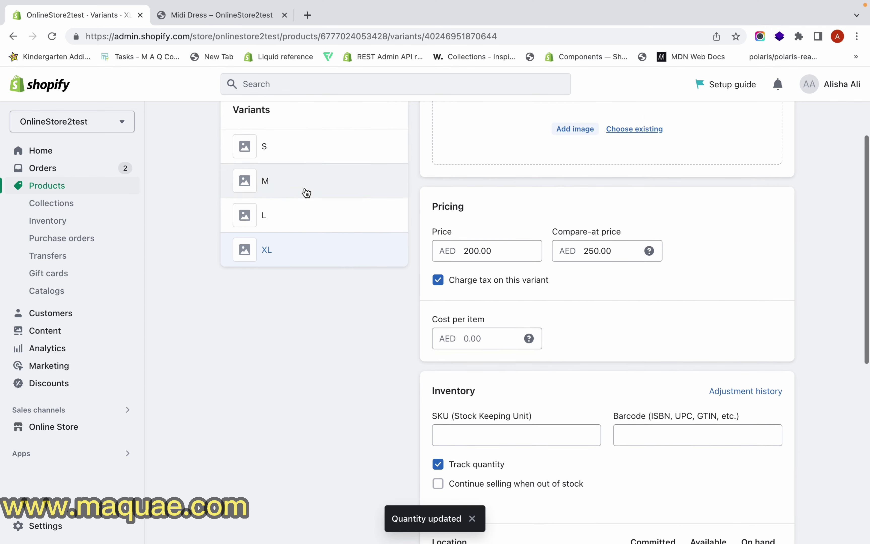
left_click(311, 218)
scroll(656, 350, "down", 8)
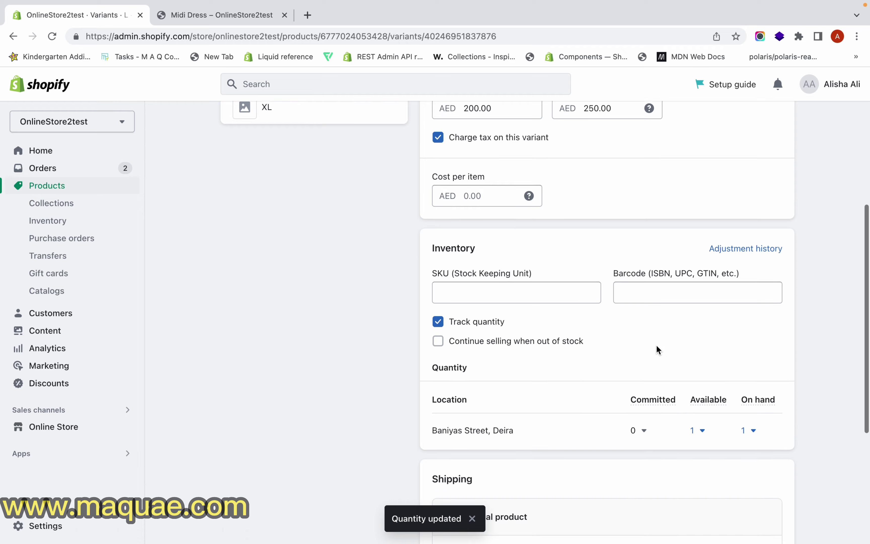
scroll(637, 356, "up", 5)
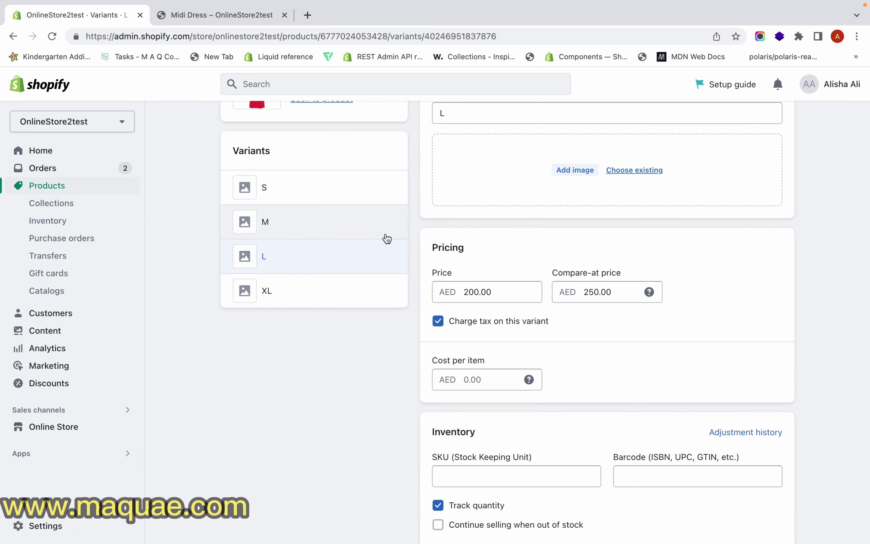
left_click(382, 229)
scroll(674, 424, "down", 9)
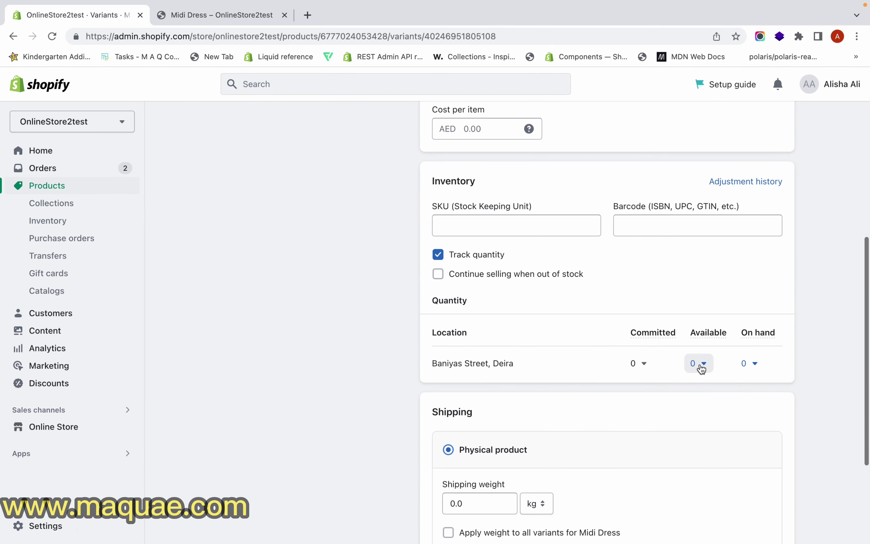
left_click(694, 364)
left_click(695, 364)
left_click(694, 364)
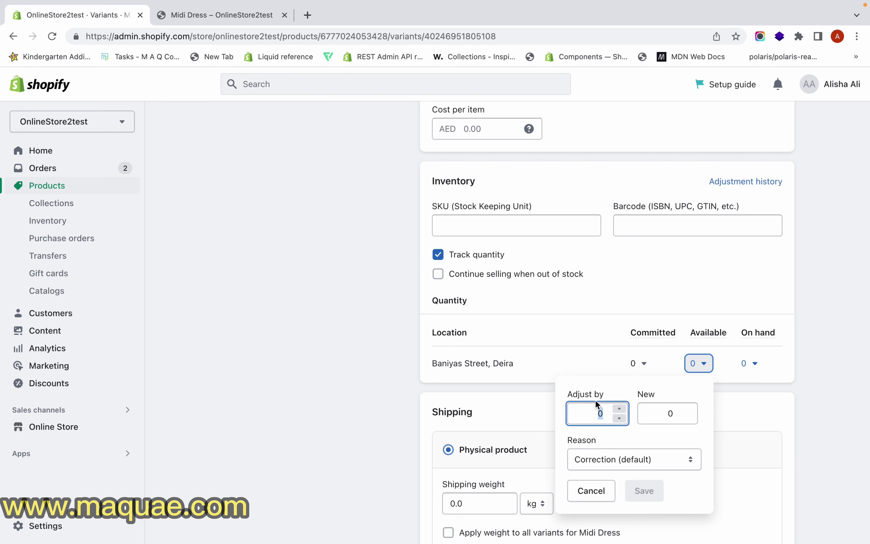
type("1")
left_click(639, 496)
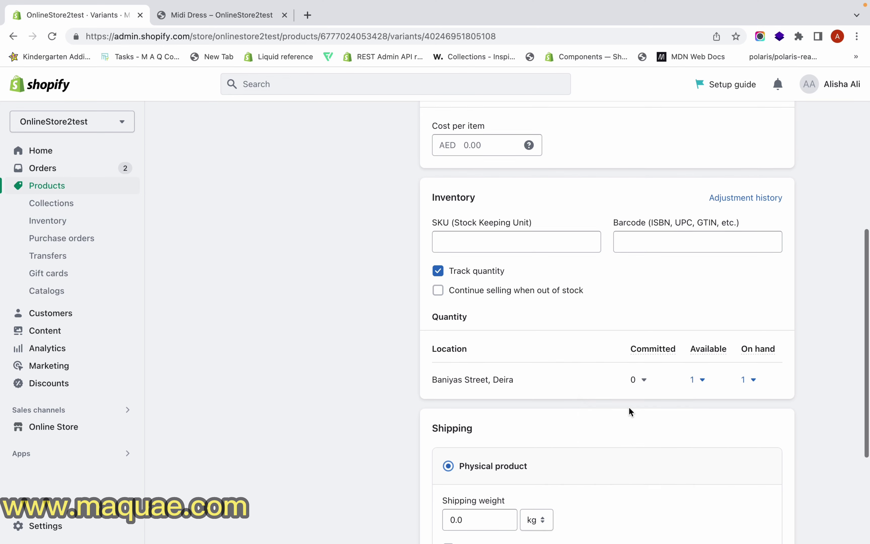
Increase the S variant's available stock by 1 and save.
scroll(352, 176, "up", 6)
left_click(355, 159)
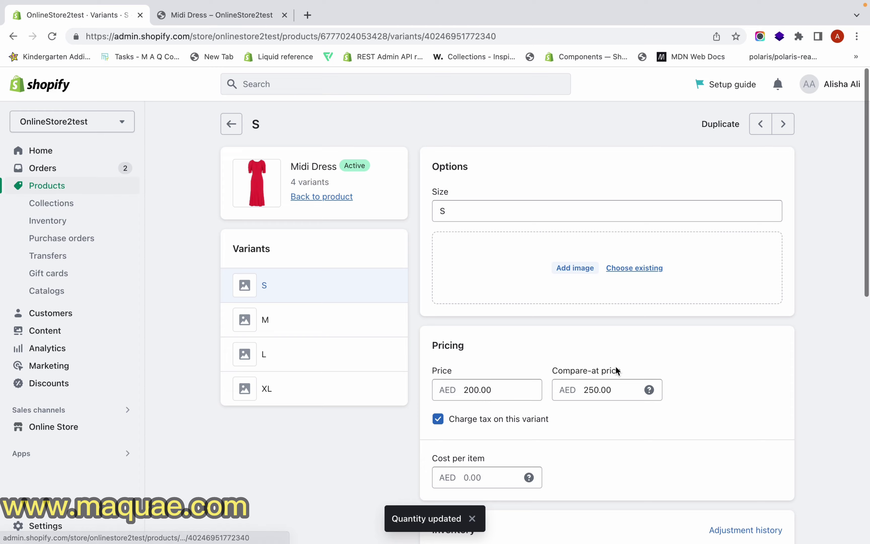
scroll(617, 370, "down", 8)
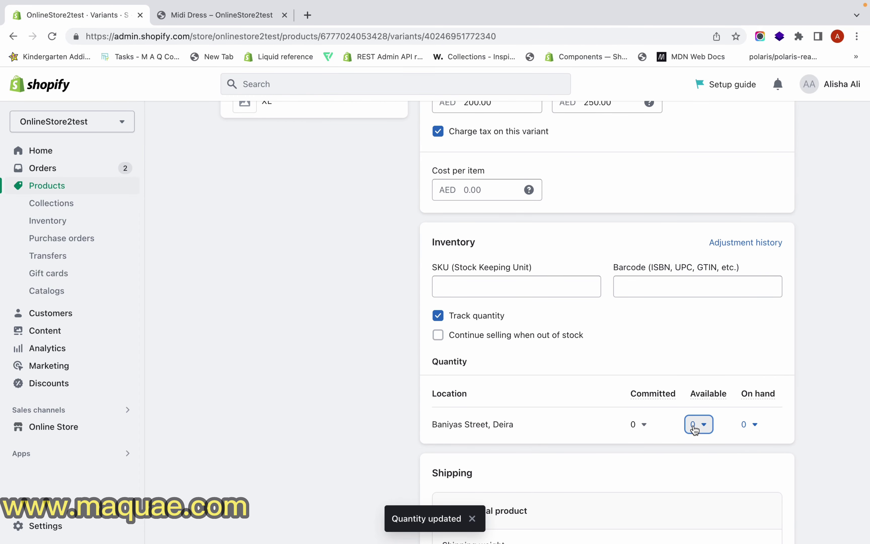
left_click(697, 425)
type("1")
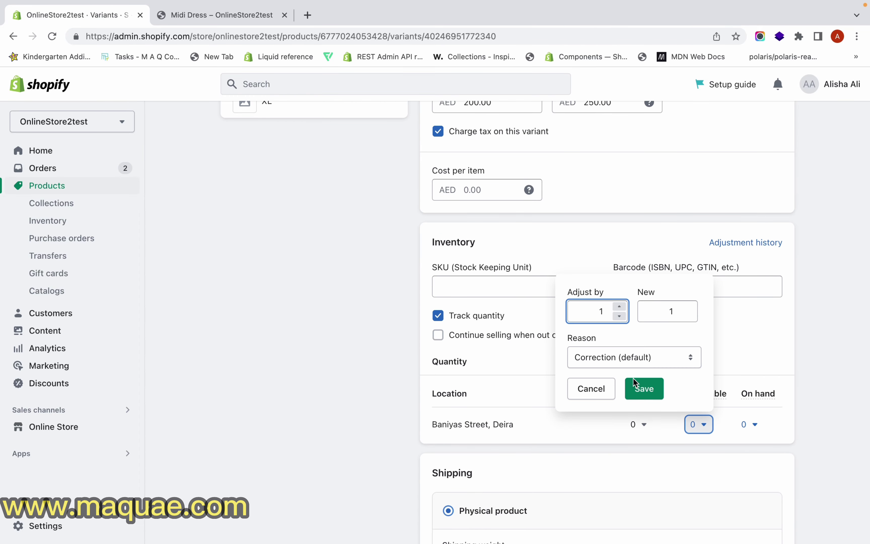
left_click(644, 389)
scroll(784, 242, "up", 8)
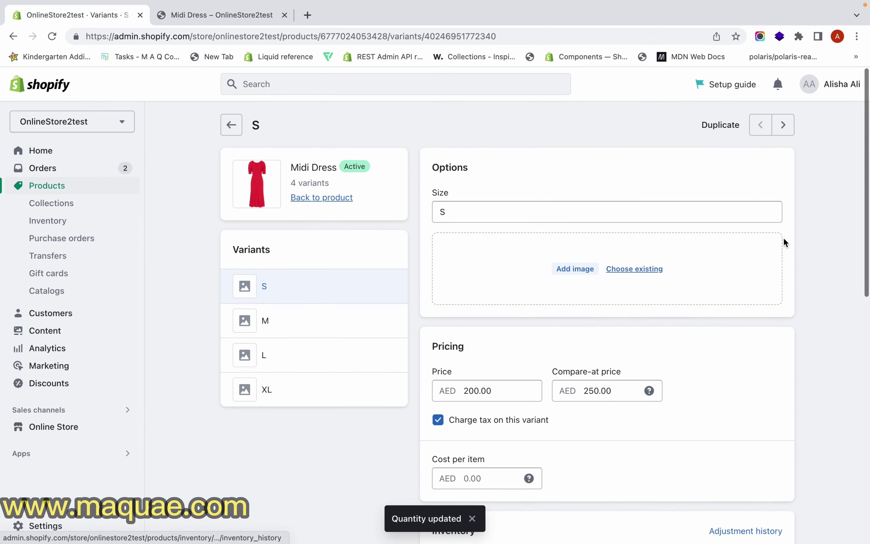
Reload the storefront Midi Dress page and check S, M, L and XL each show 200.00 down from 250.00.
left_click(225, 18)
left_click(52, 36)
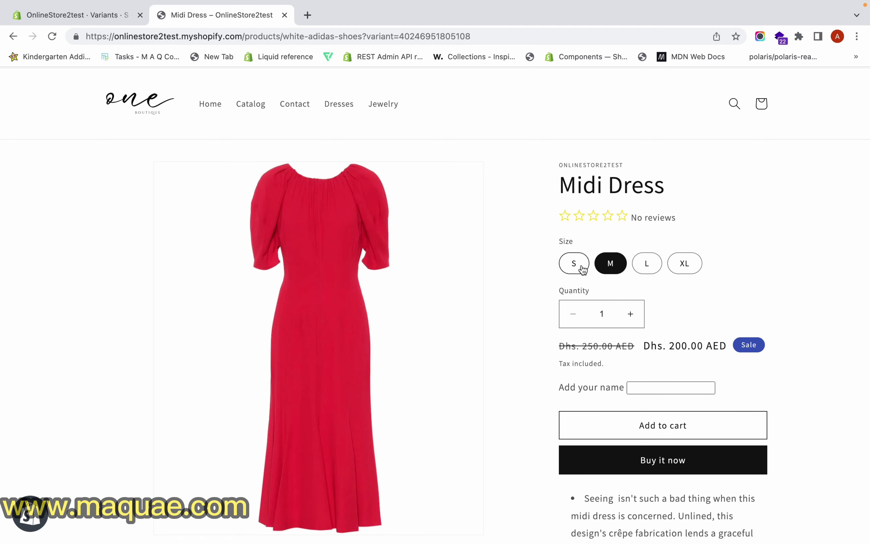
left_click(579, 266)
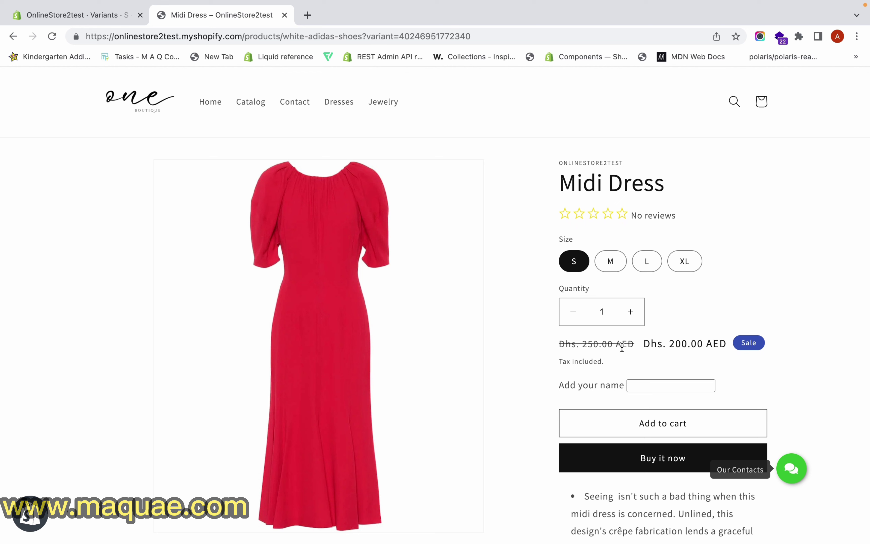
left_click(612, 267)
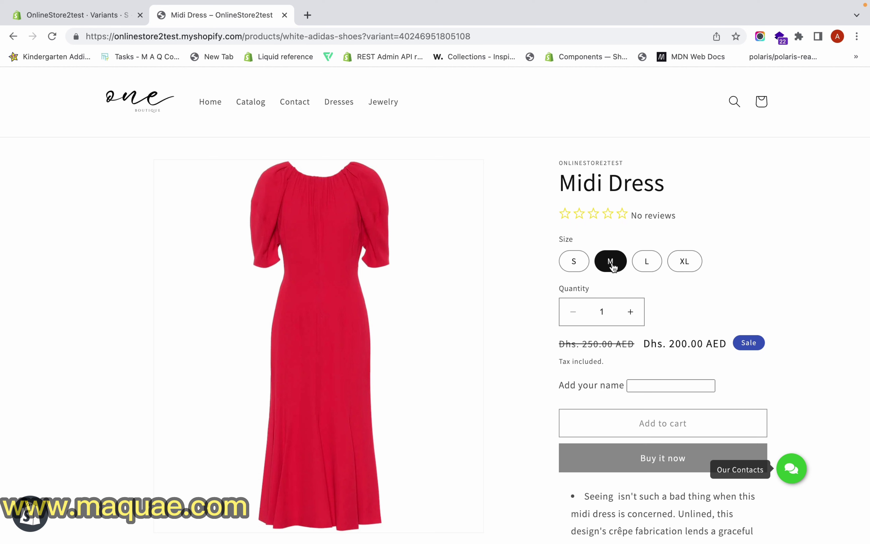
left_click(639, 267)
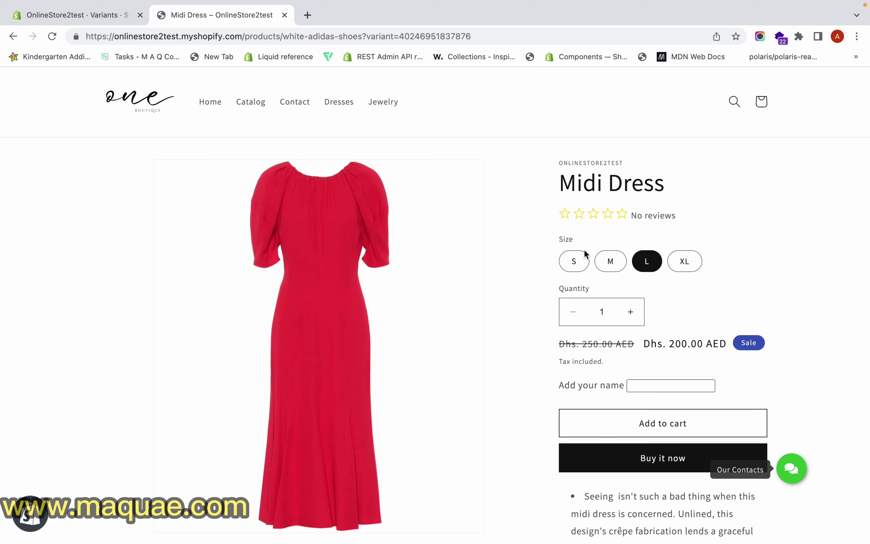
left_click(571, 269)
left_click(608, 267)
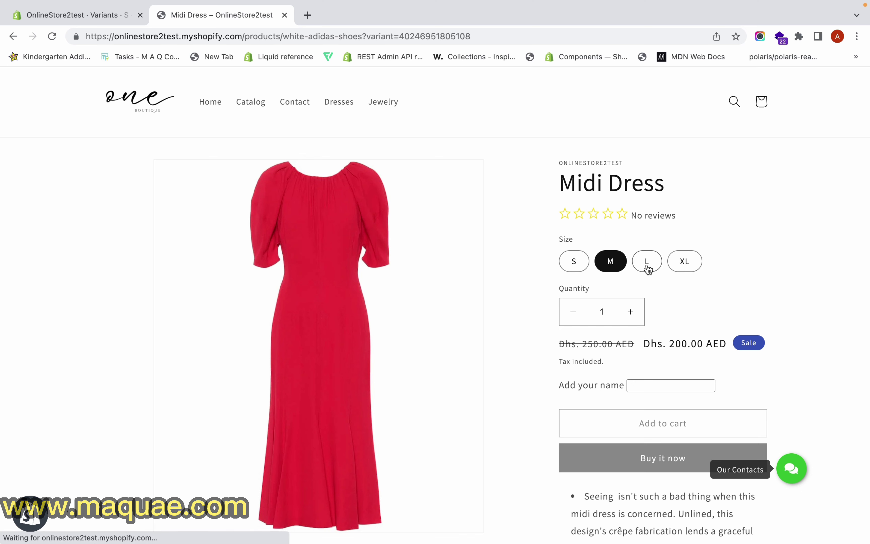
left_click(651, 270)
left_click(684, 263)
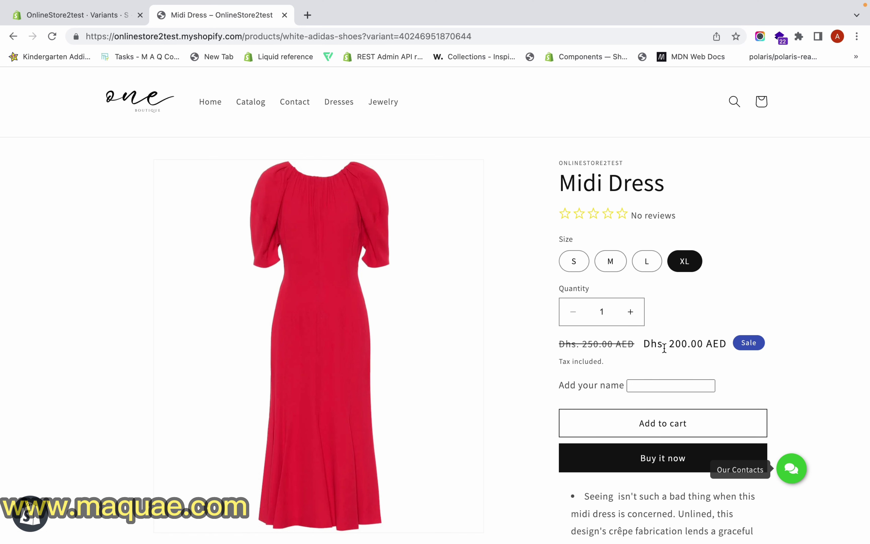